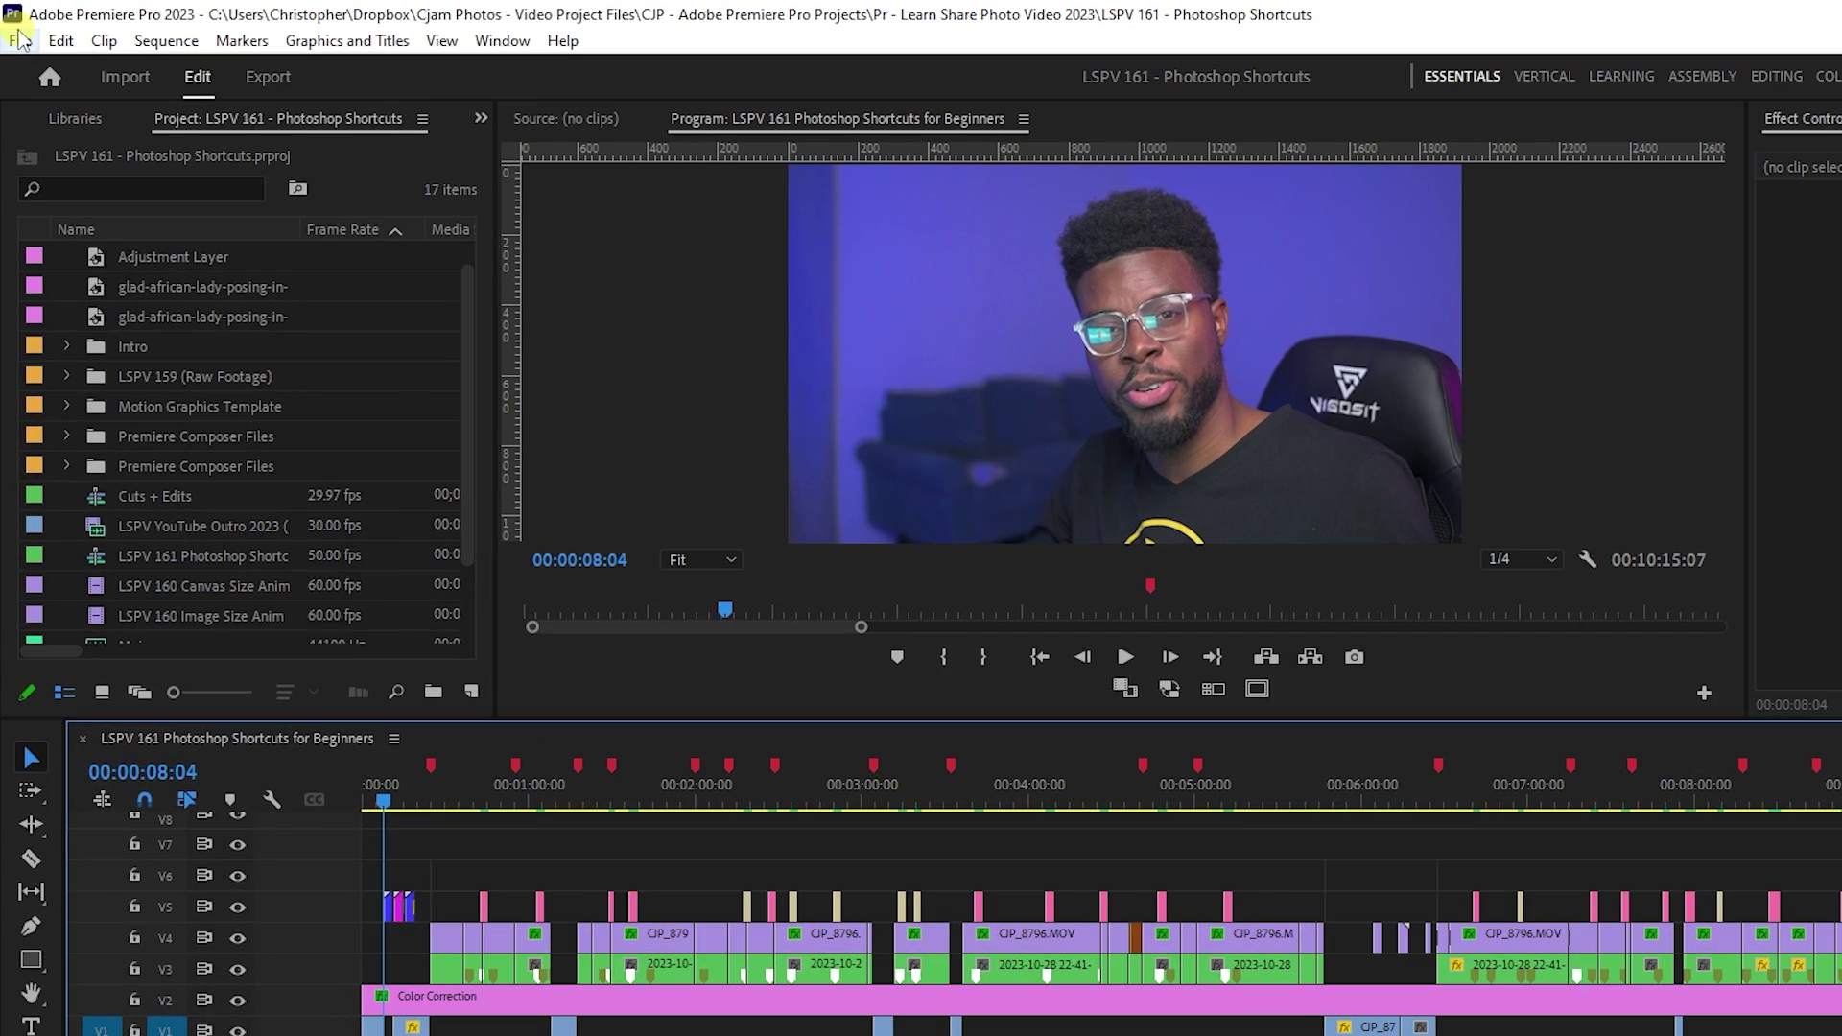
Open the Project Manager dialog from the File menu.
left_click(20, 39)
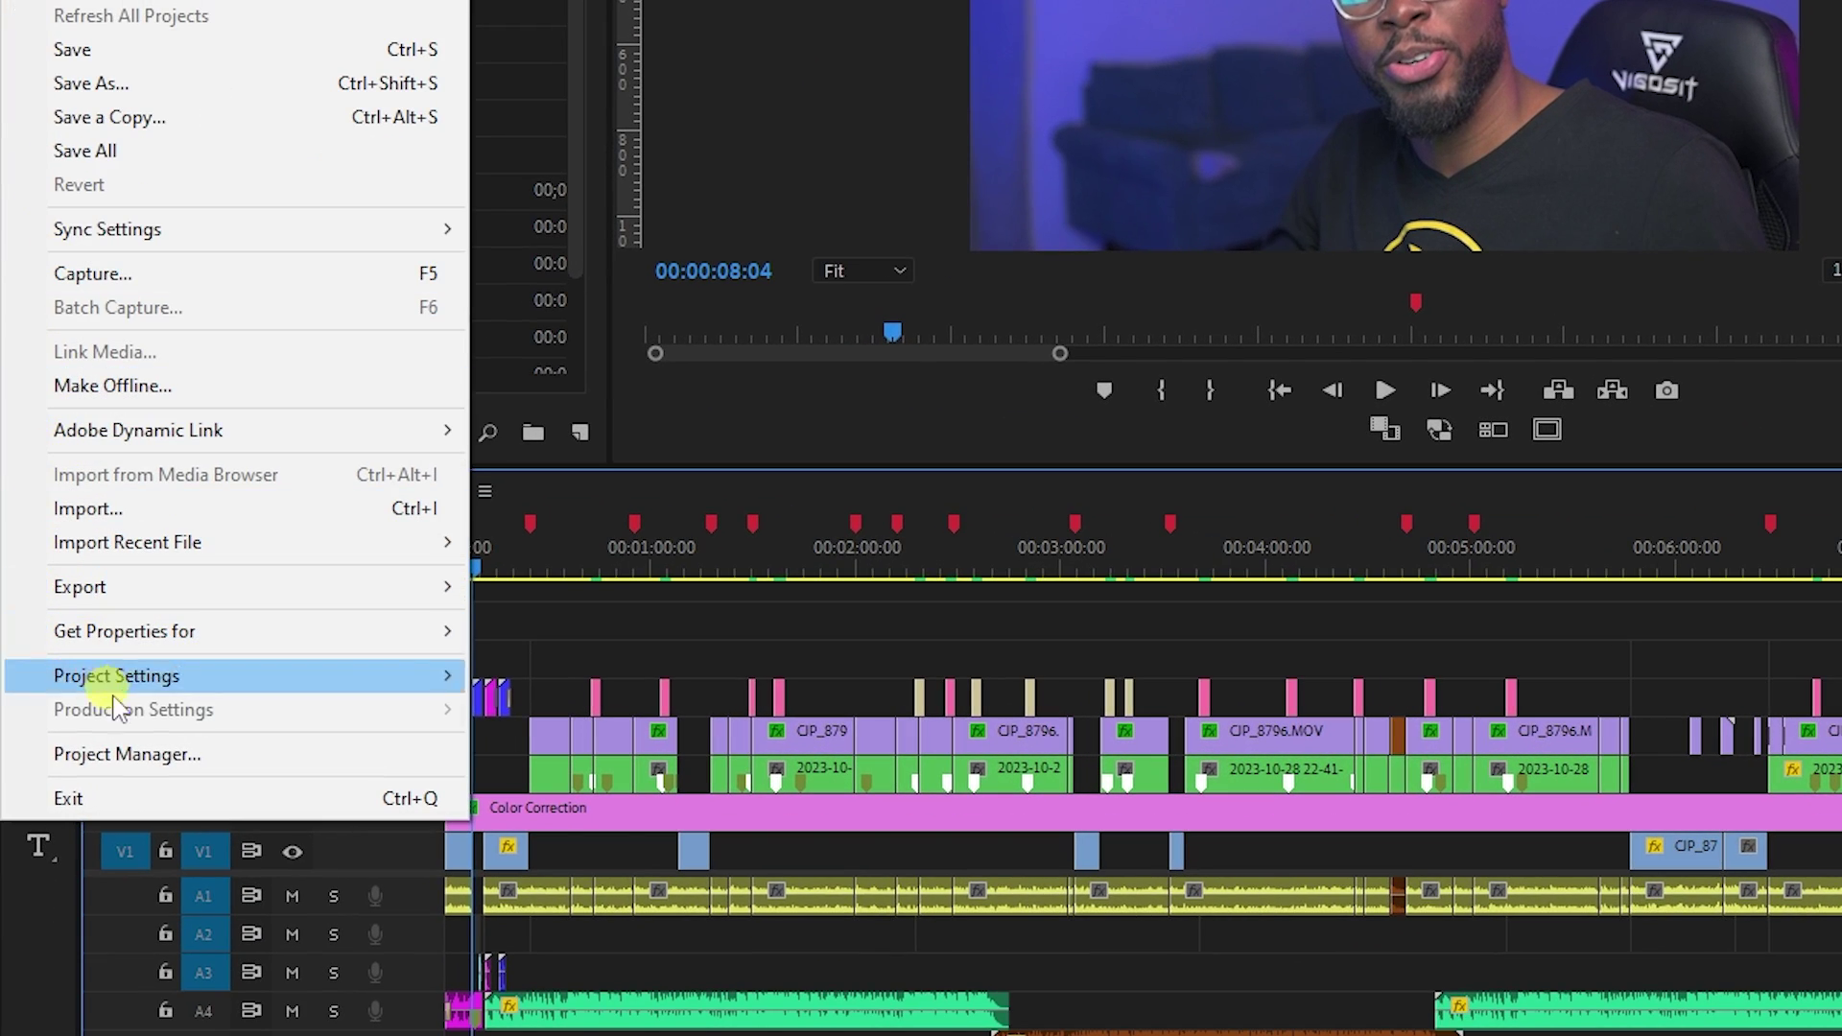
left_click(162, 753)
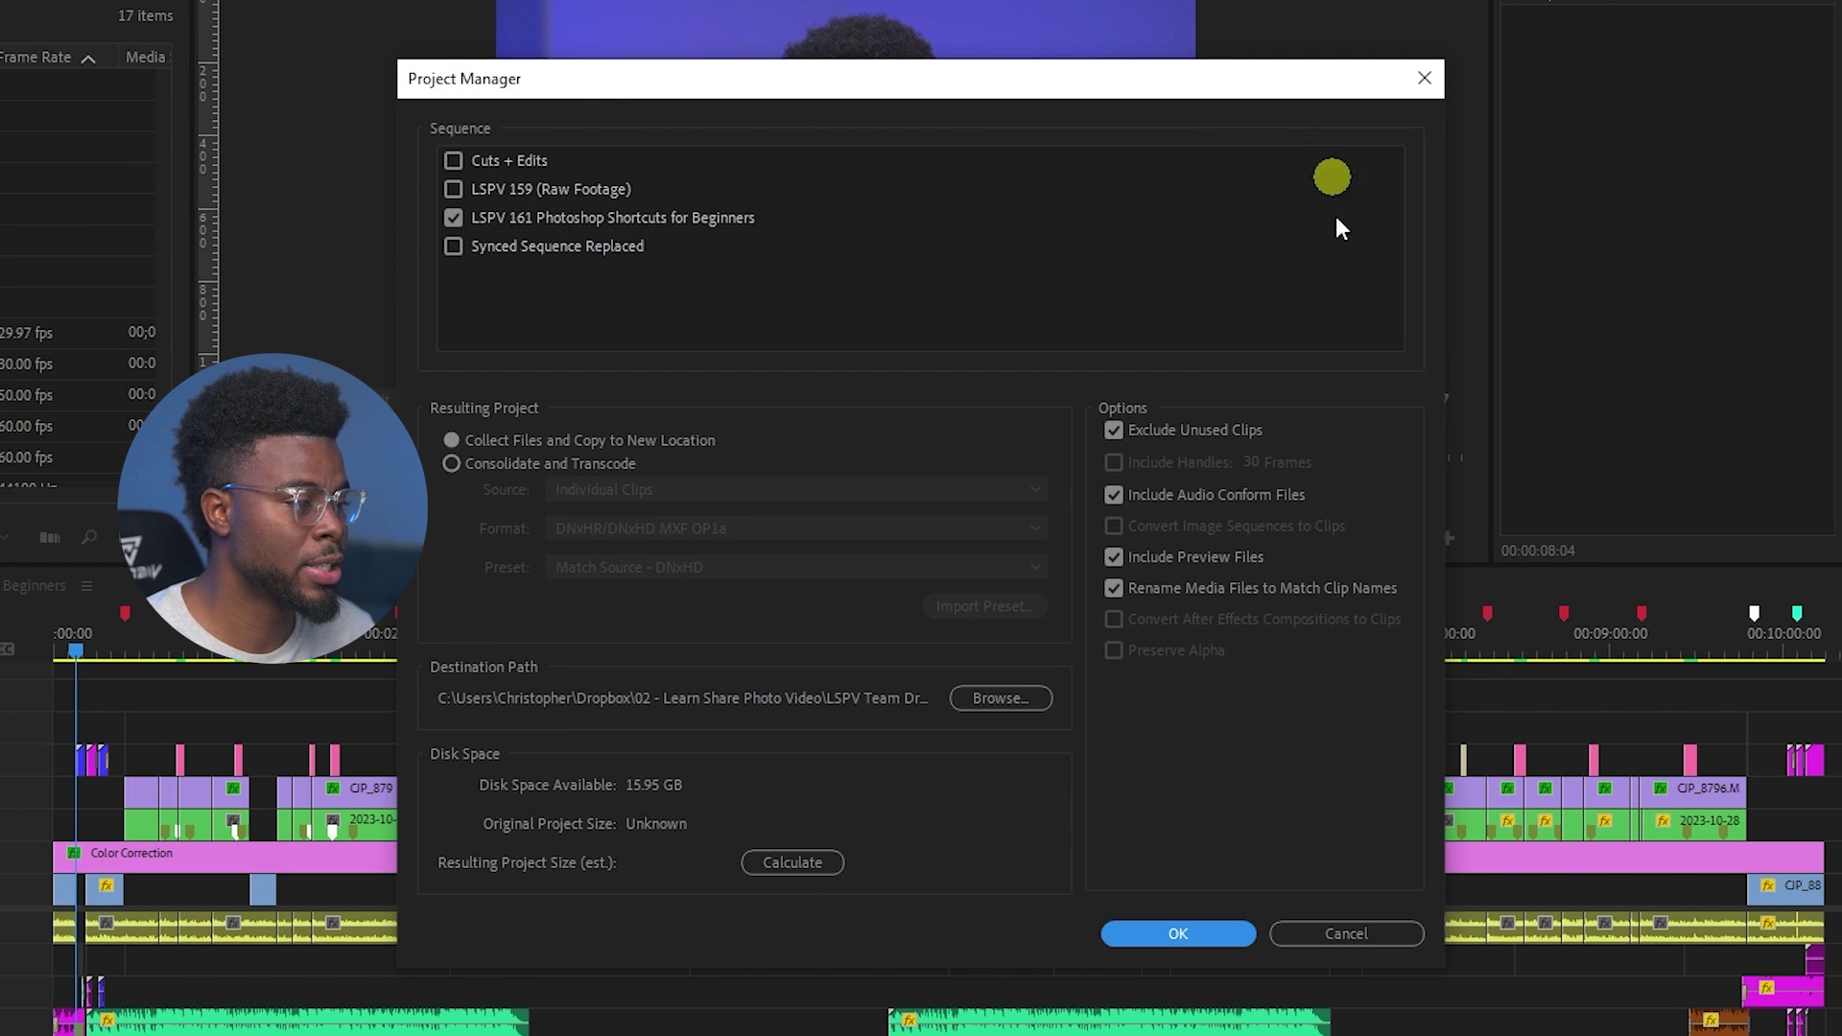
Calculate the project sizes: 13.67 GB original and about 10.54 GB resulting.
left_click(1349, 933)
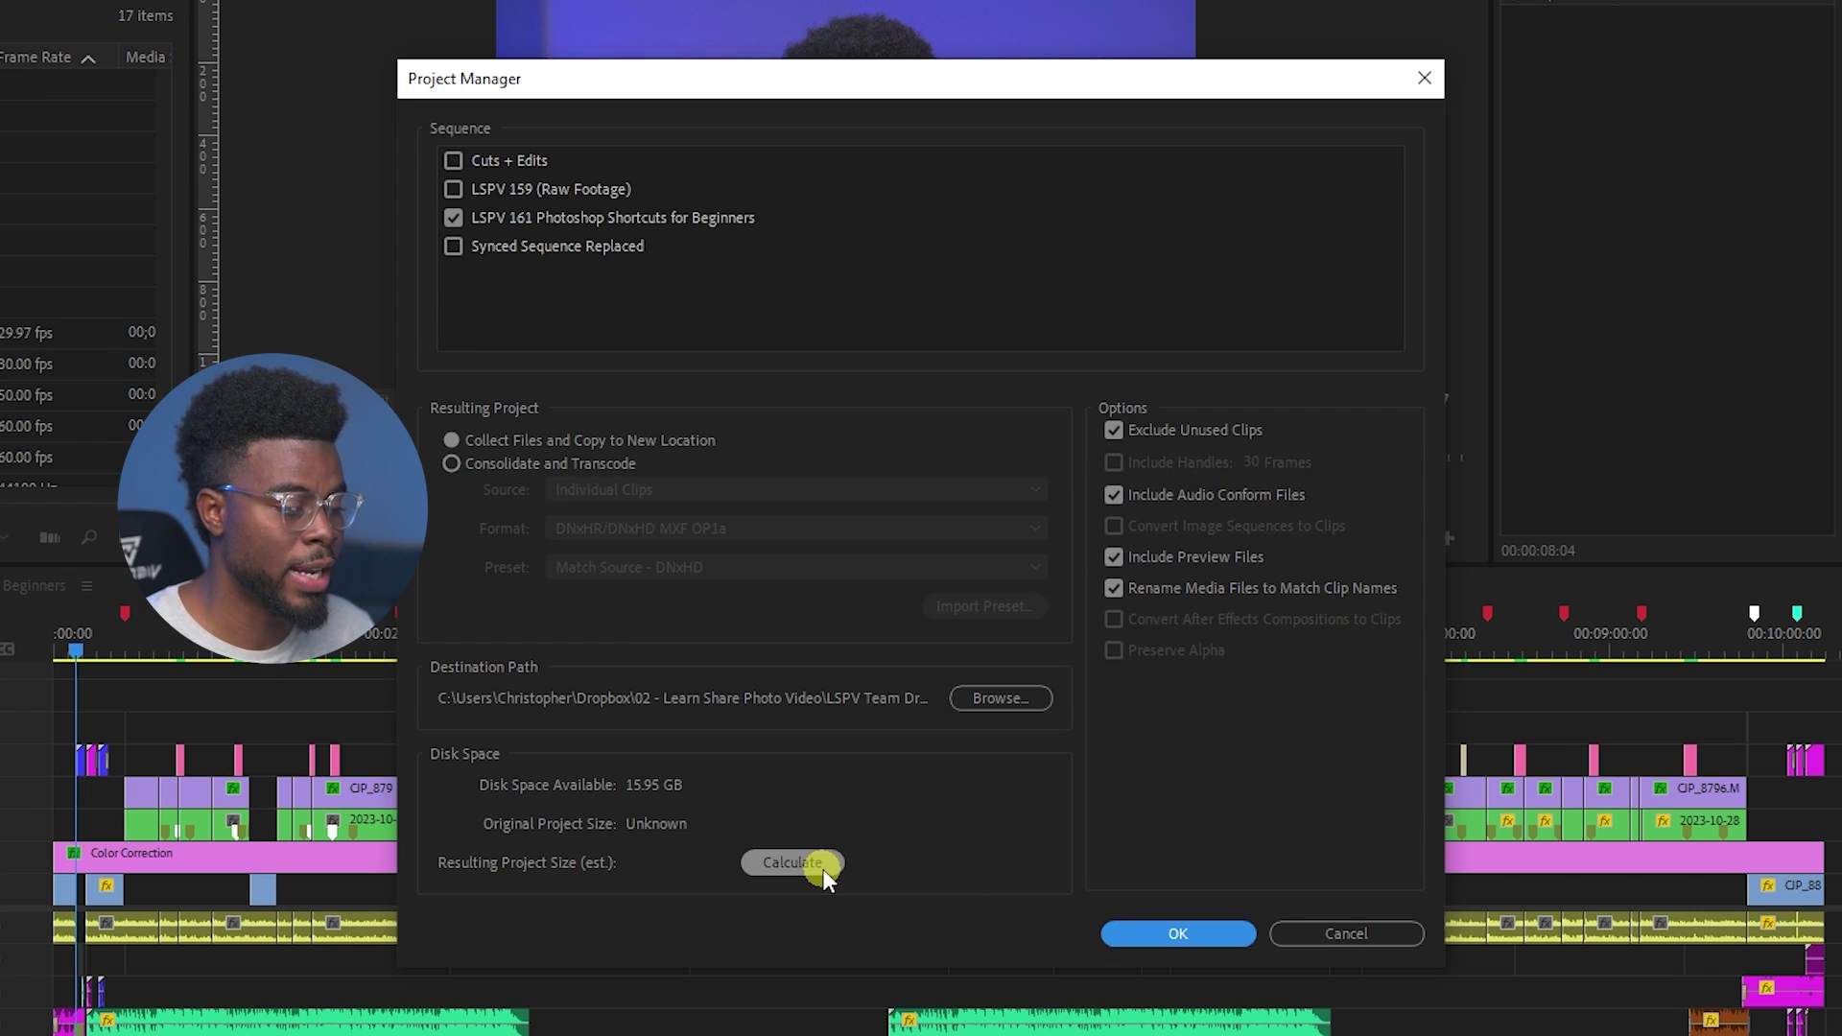
left_click(822, 865)
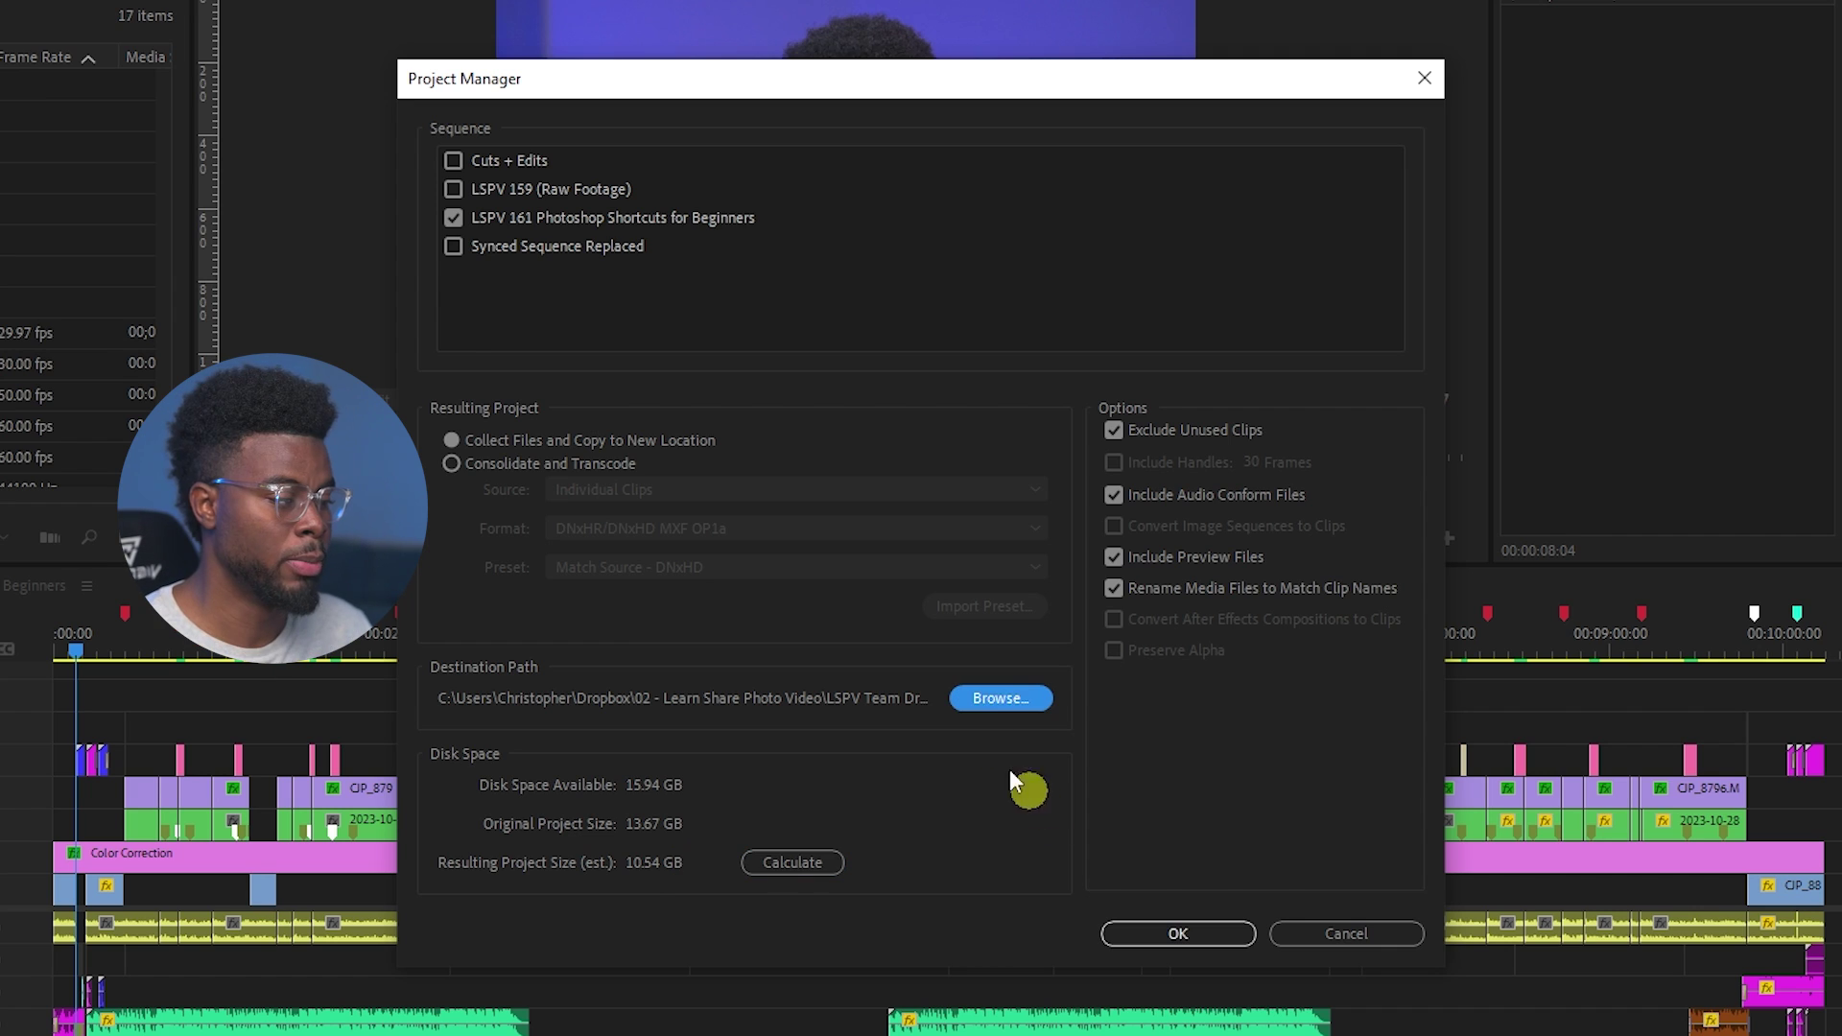
Set the Project Manager destination folder to the Desktop.
left_click(1017, 694)
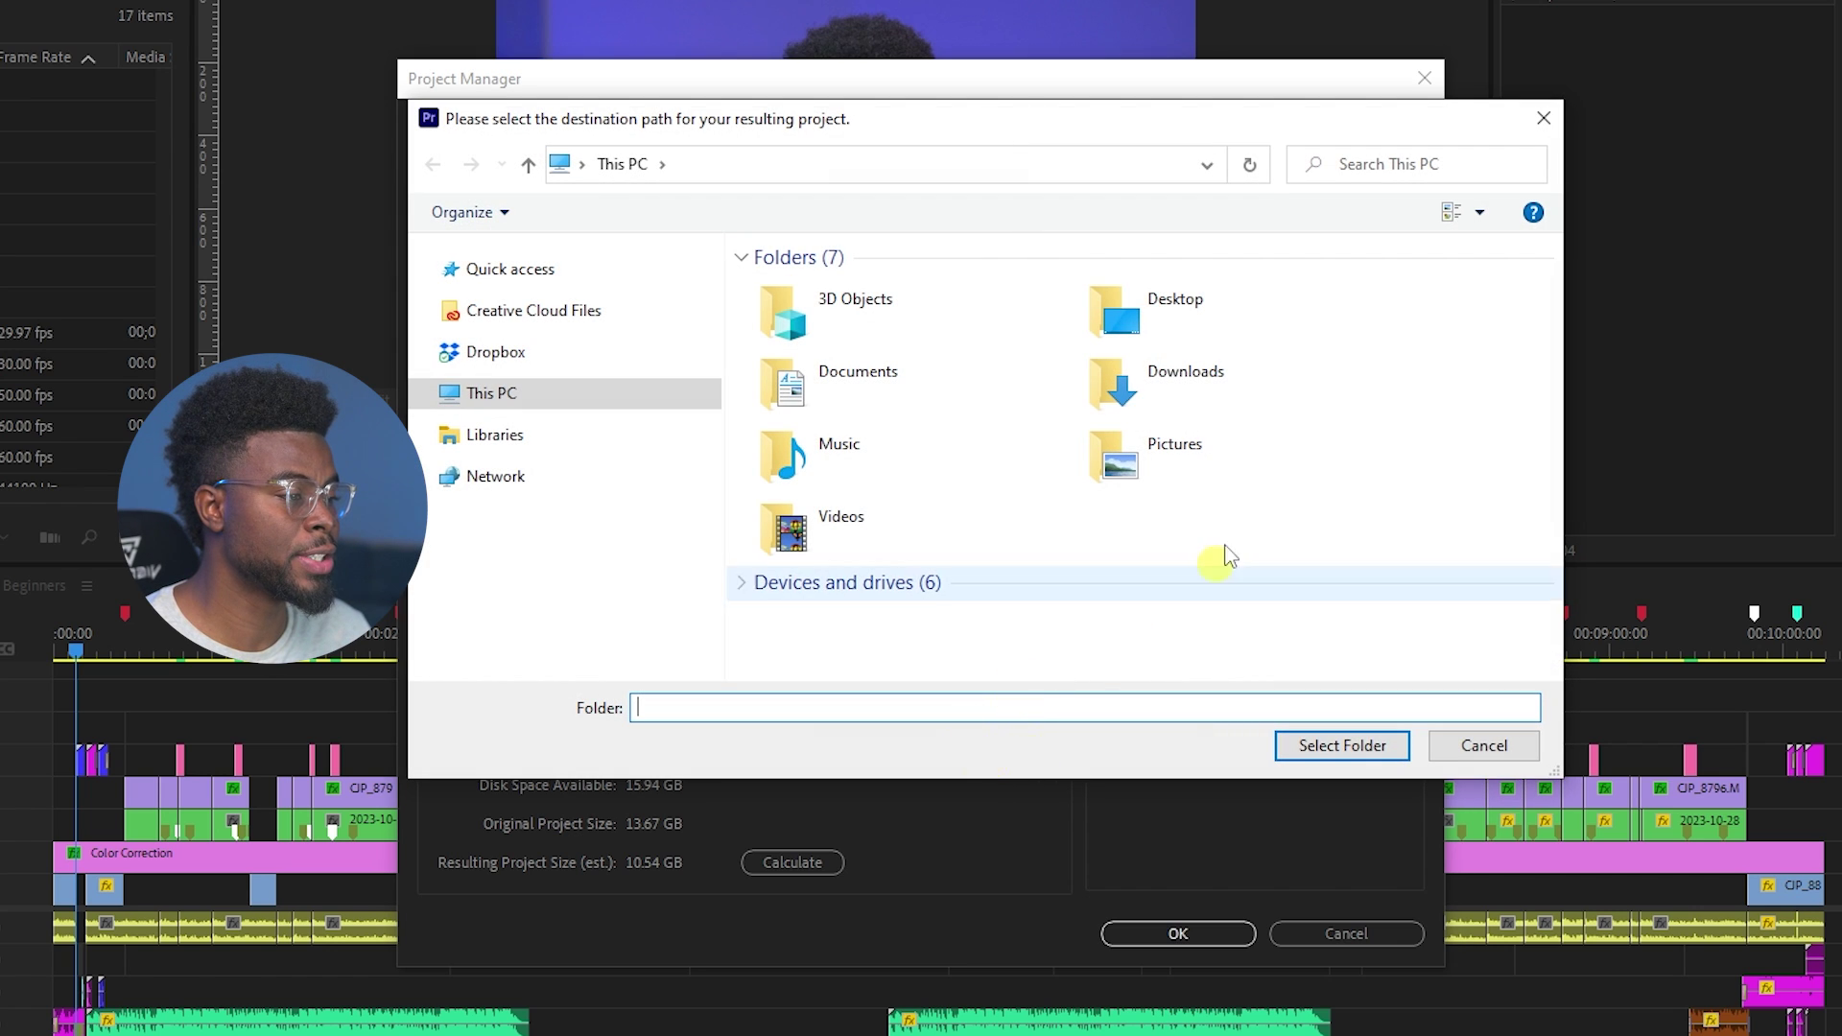
left_click(1193, 311)
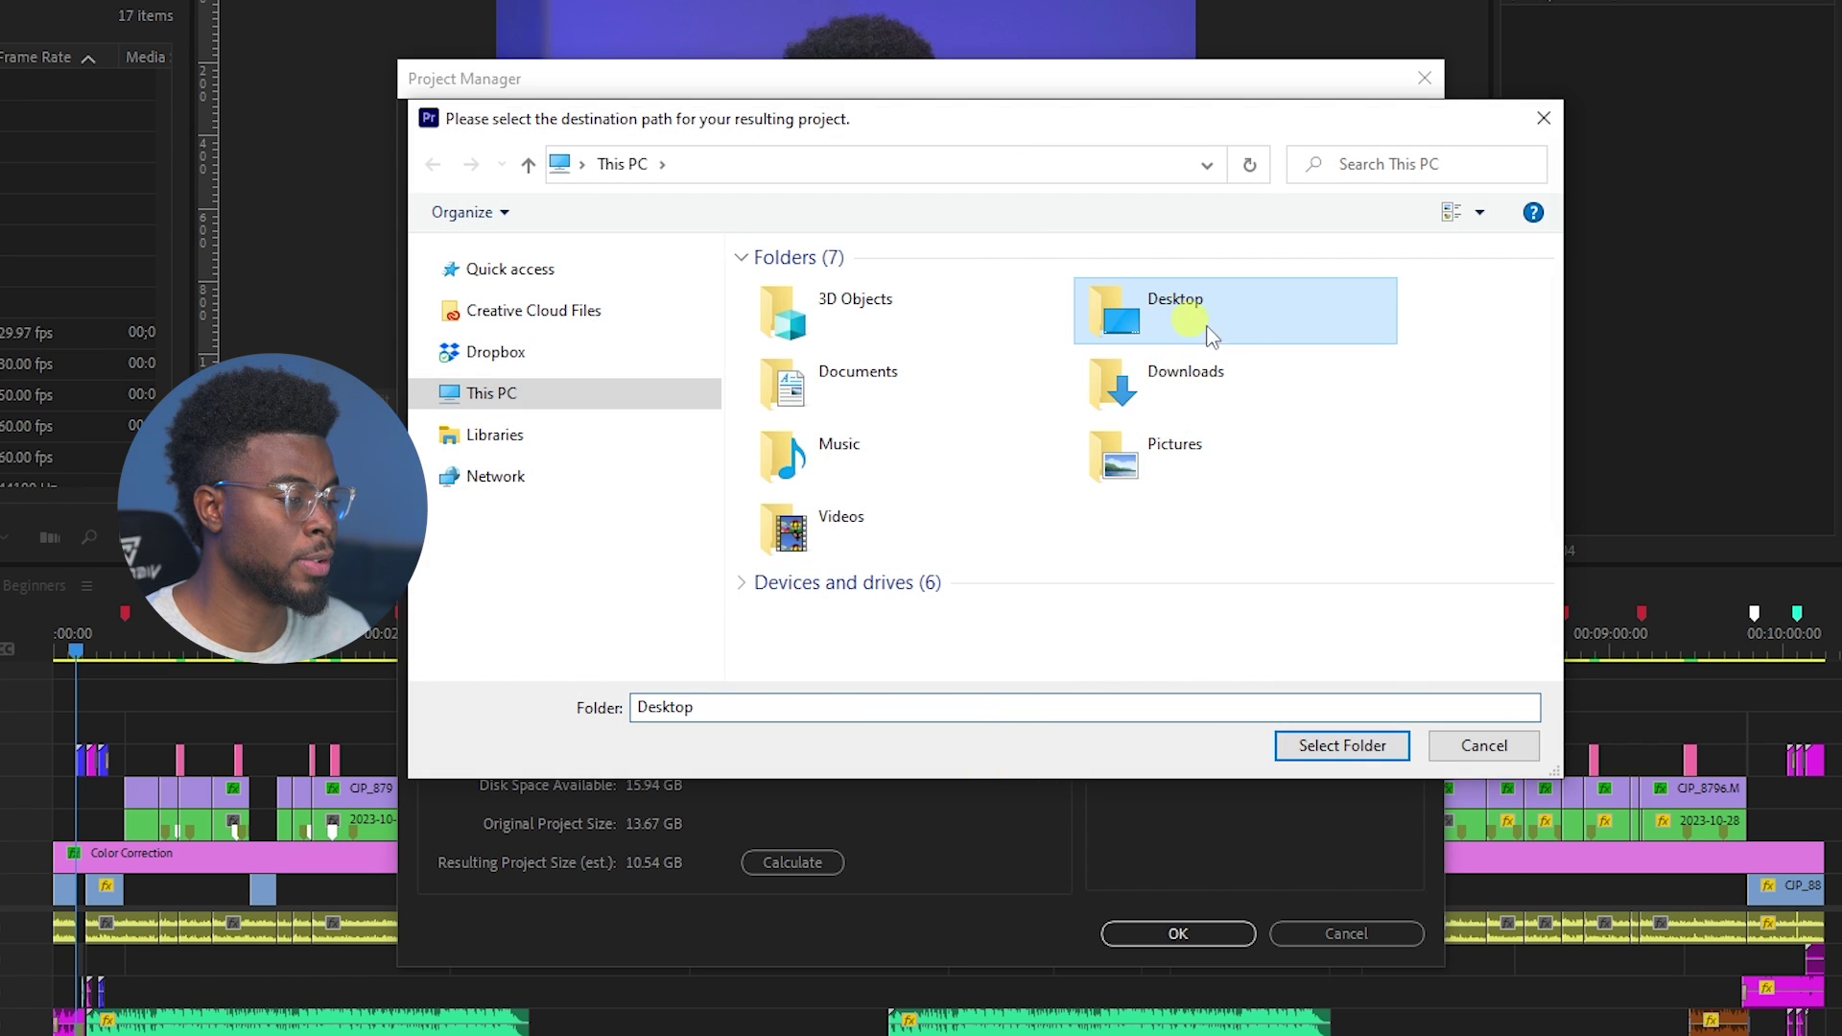
left_click(1341, 746)
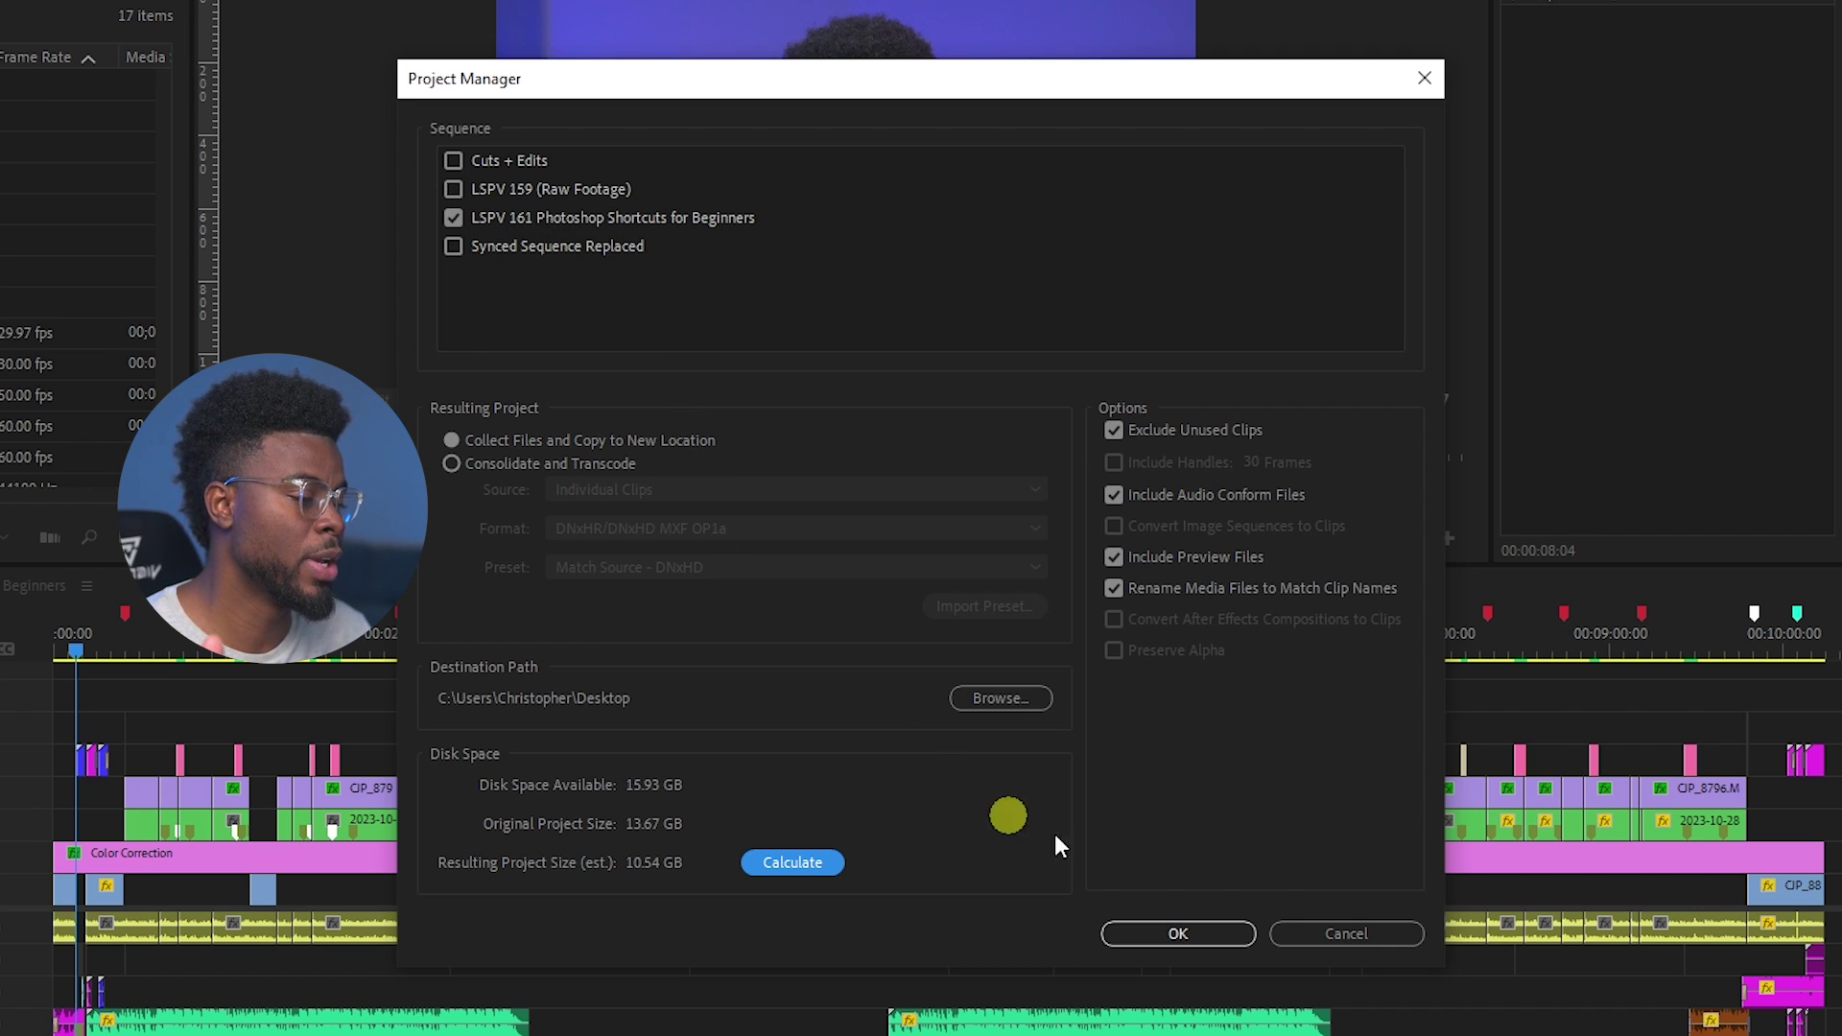
Confirm Project Manager to copy the sequence and media into Copied_LSPV 161 on the Desktop.
left_click(1182, 932)
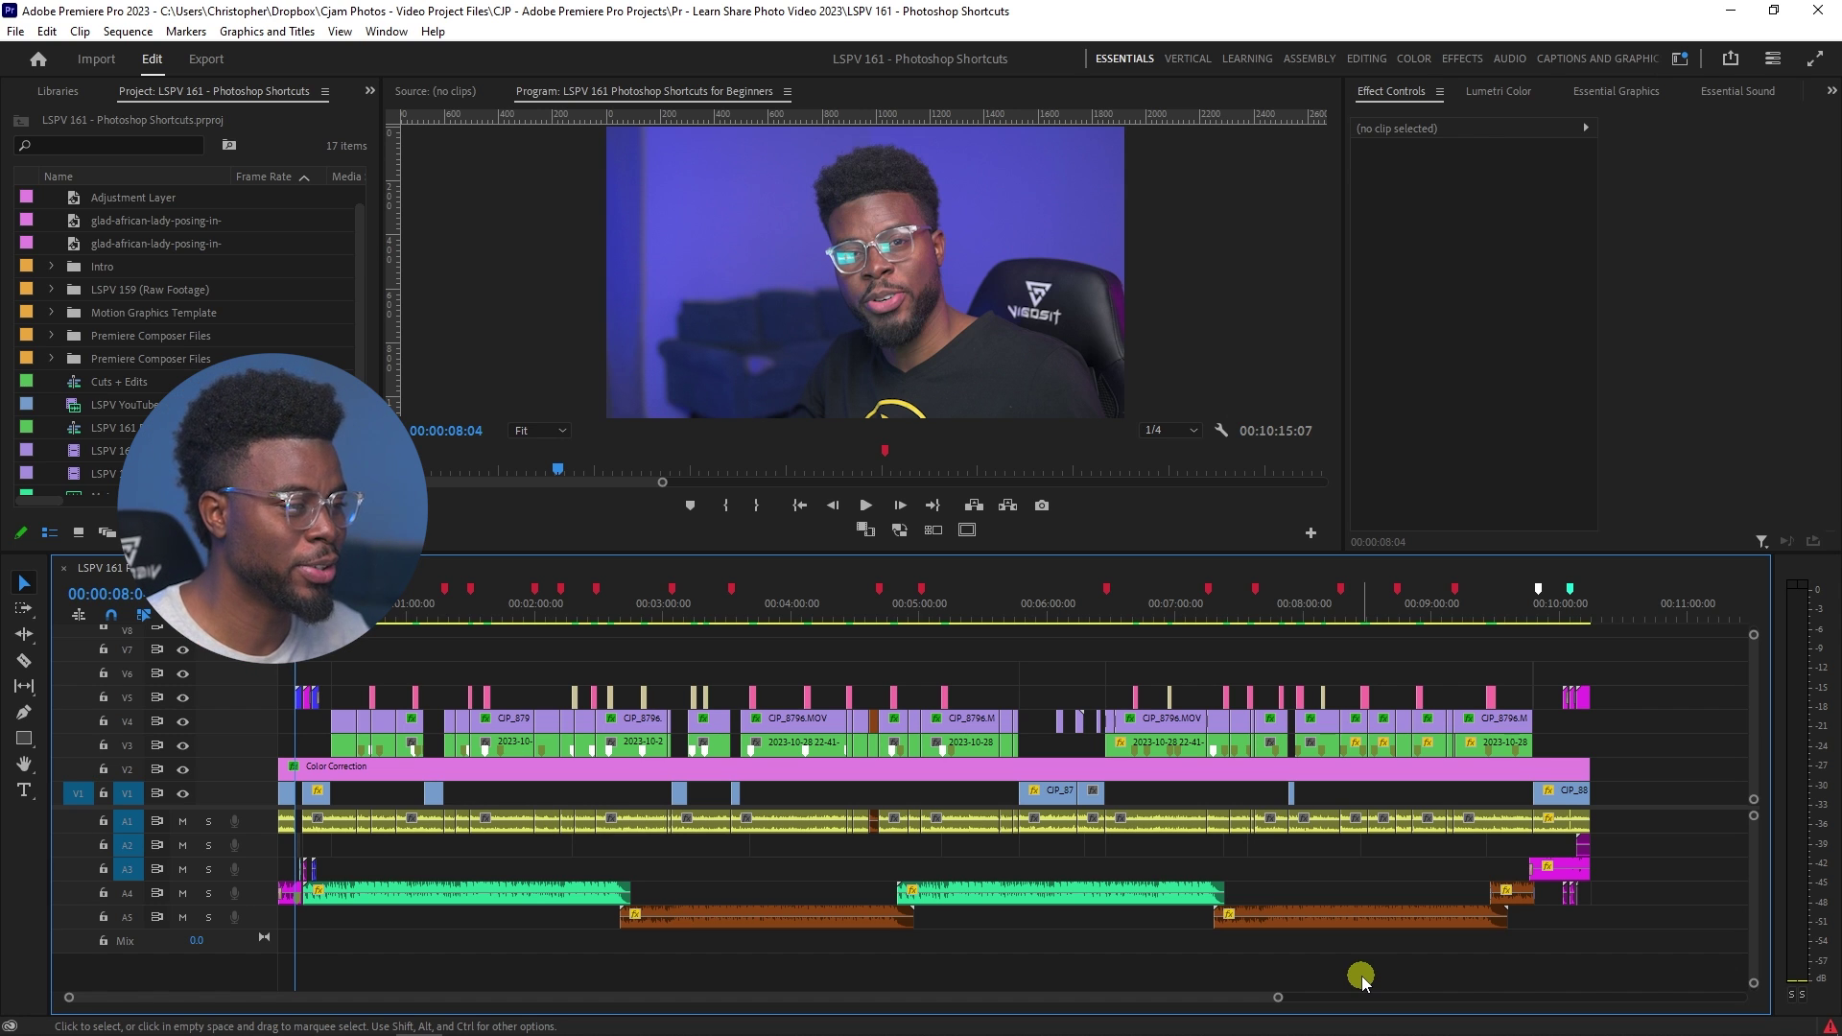
Check the Copied_LSPV 161 - Photoshop Shortcuts folder's Properties: 10.5 GB, 53 files.
key("alt+Tab")
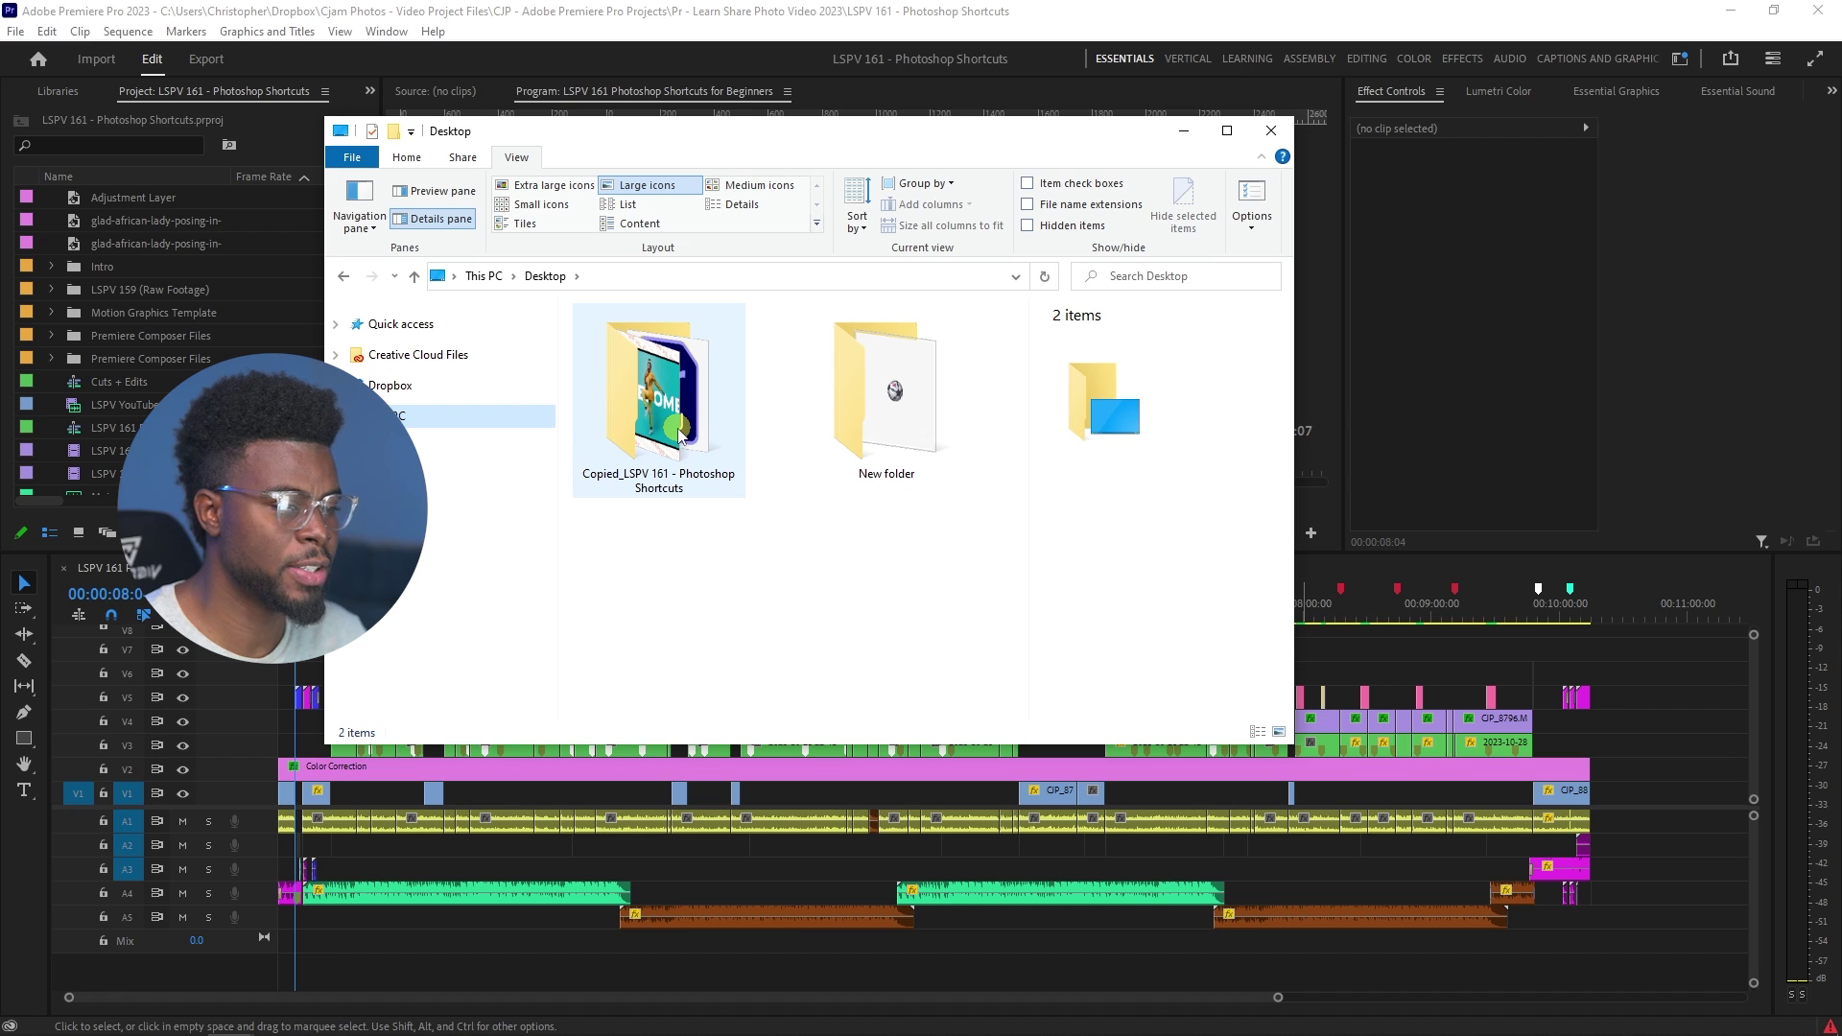
left_click(684, 432)
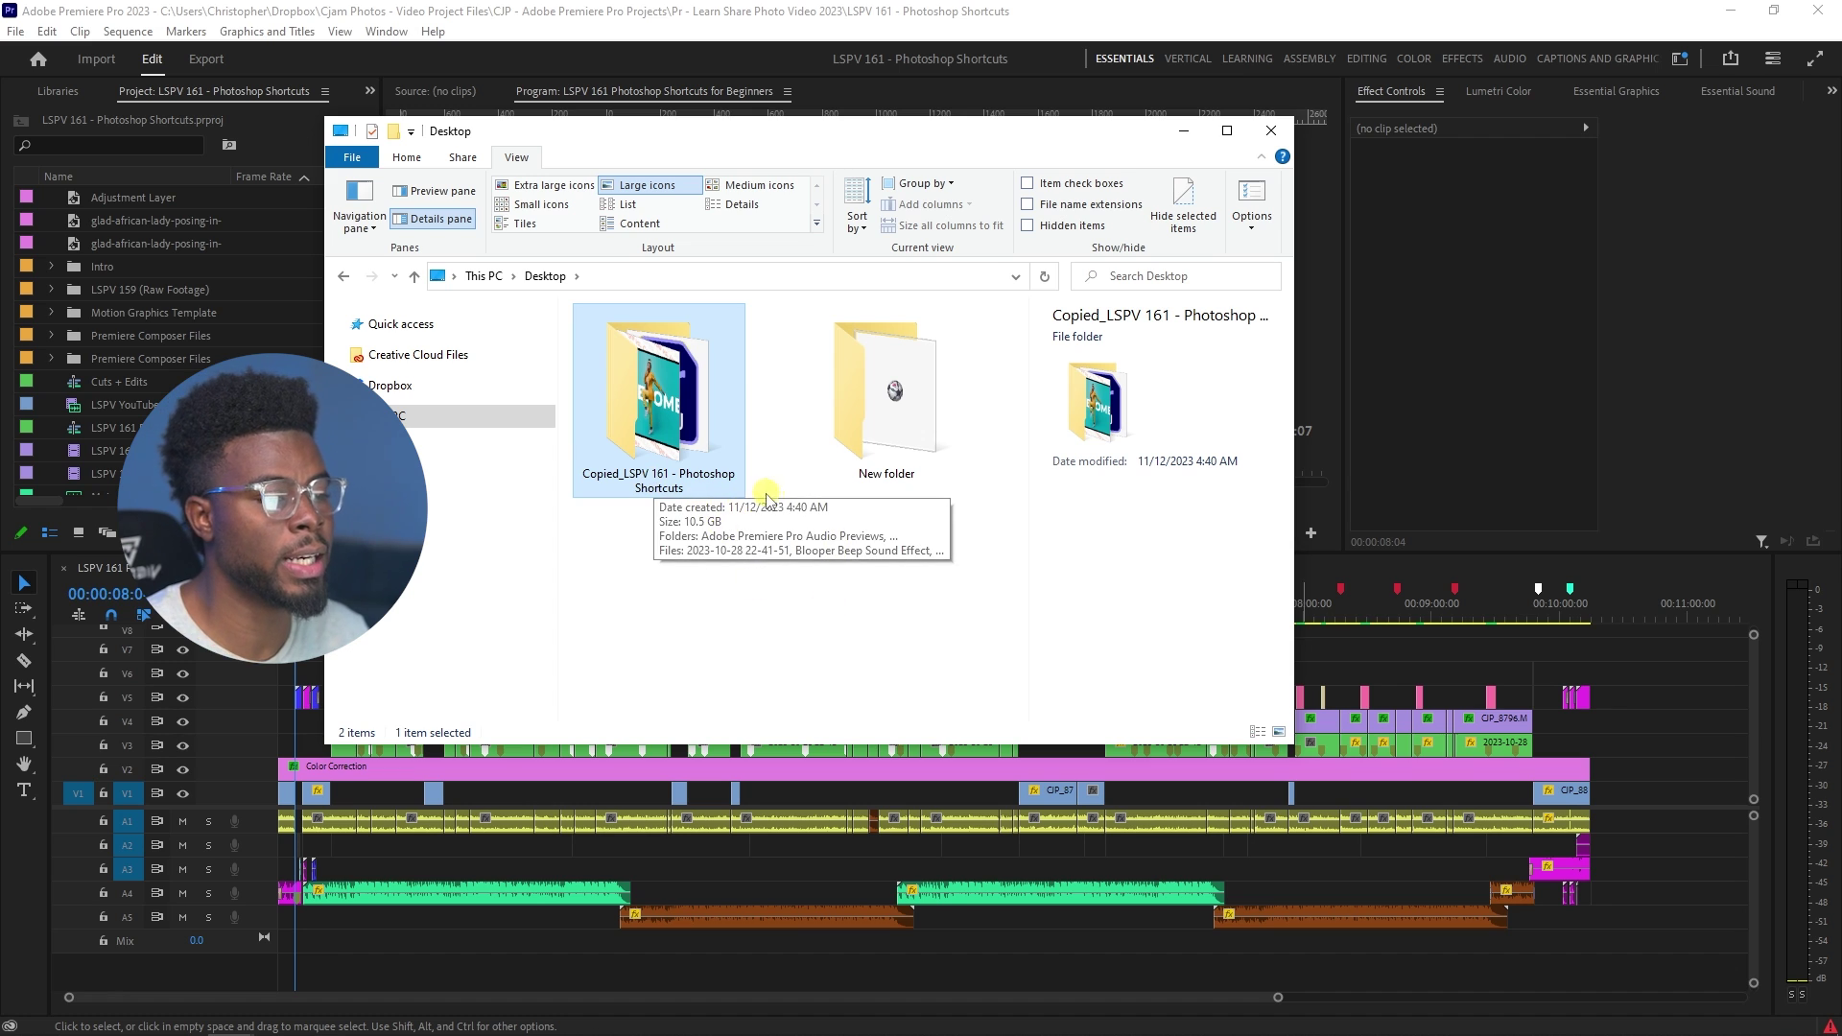
right_click(682, 379)
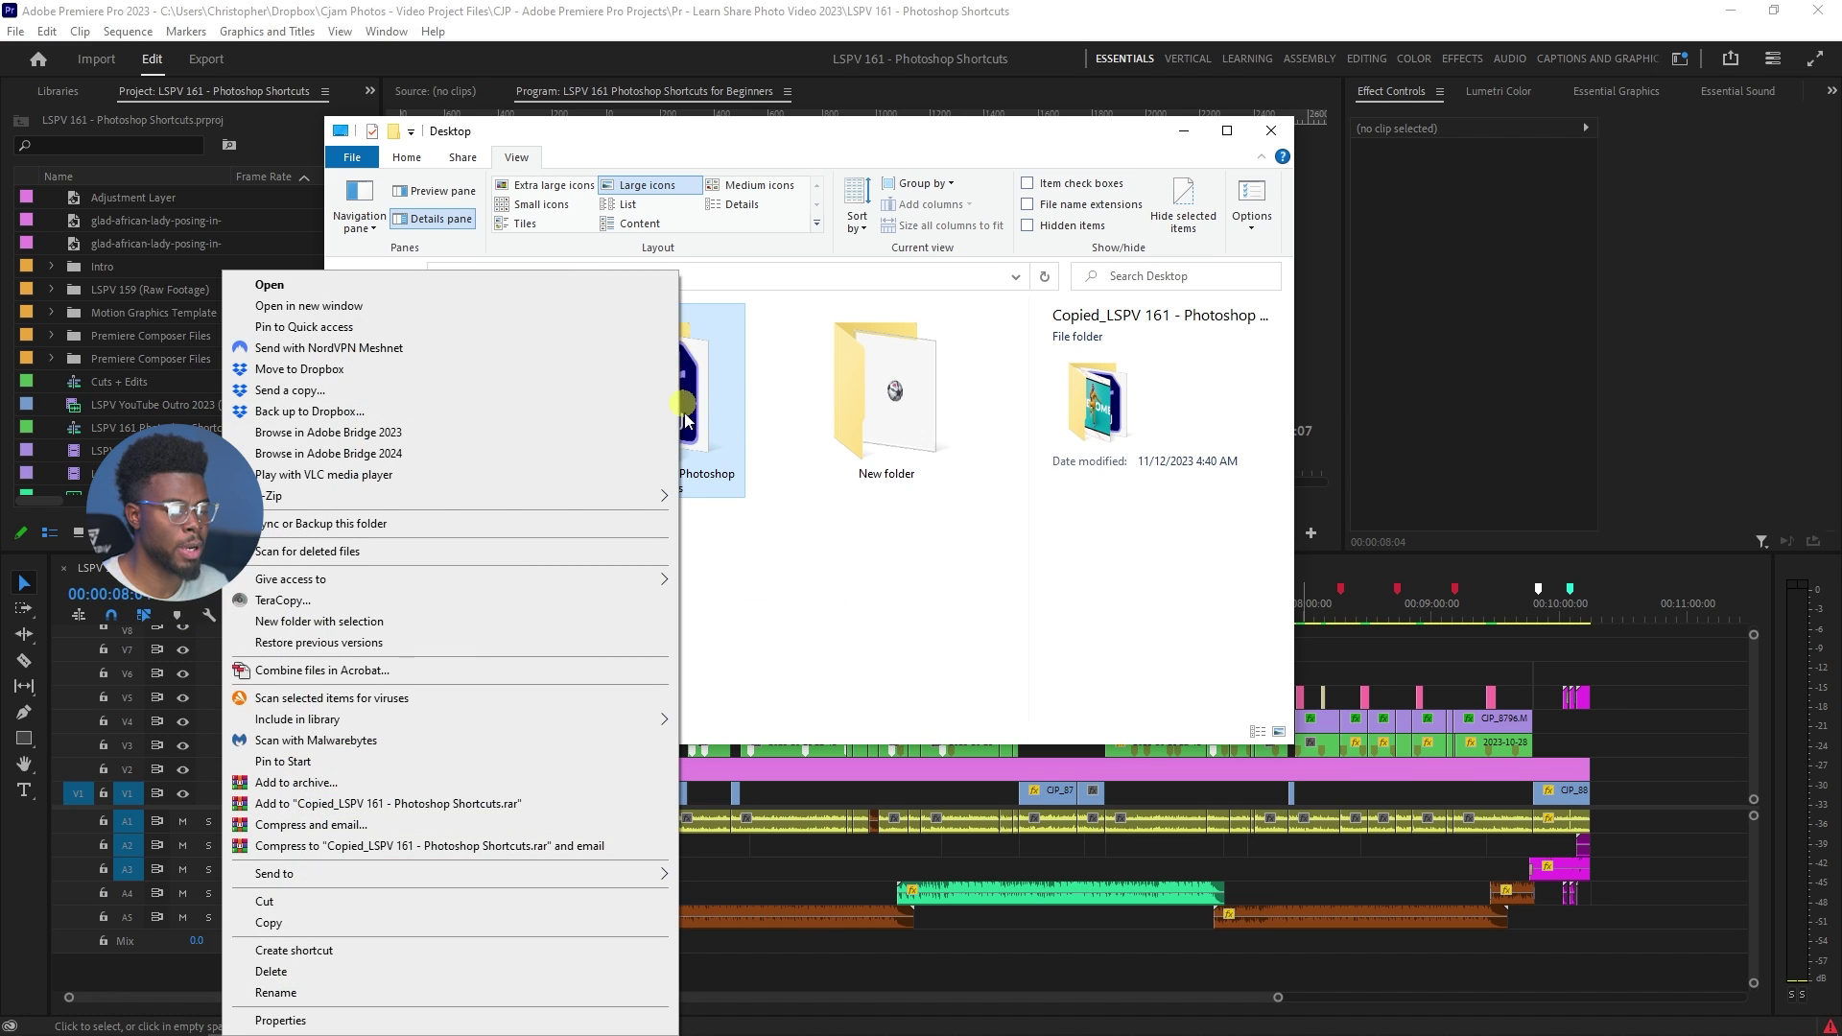
left_click(607, 1019)
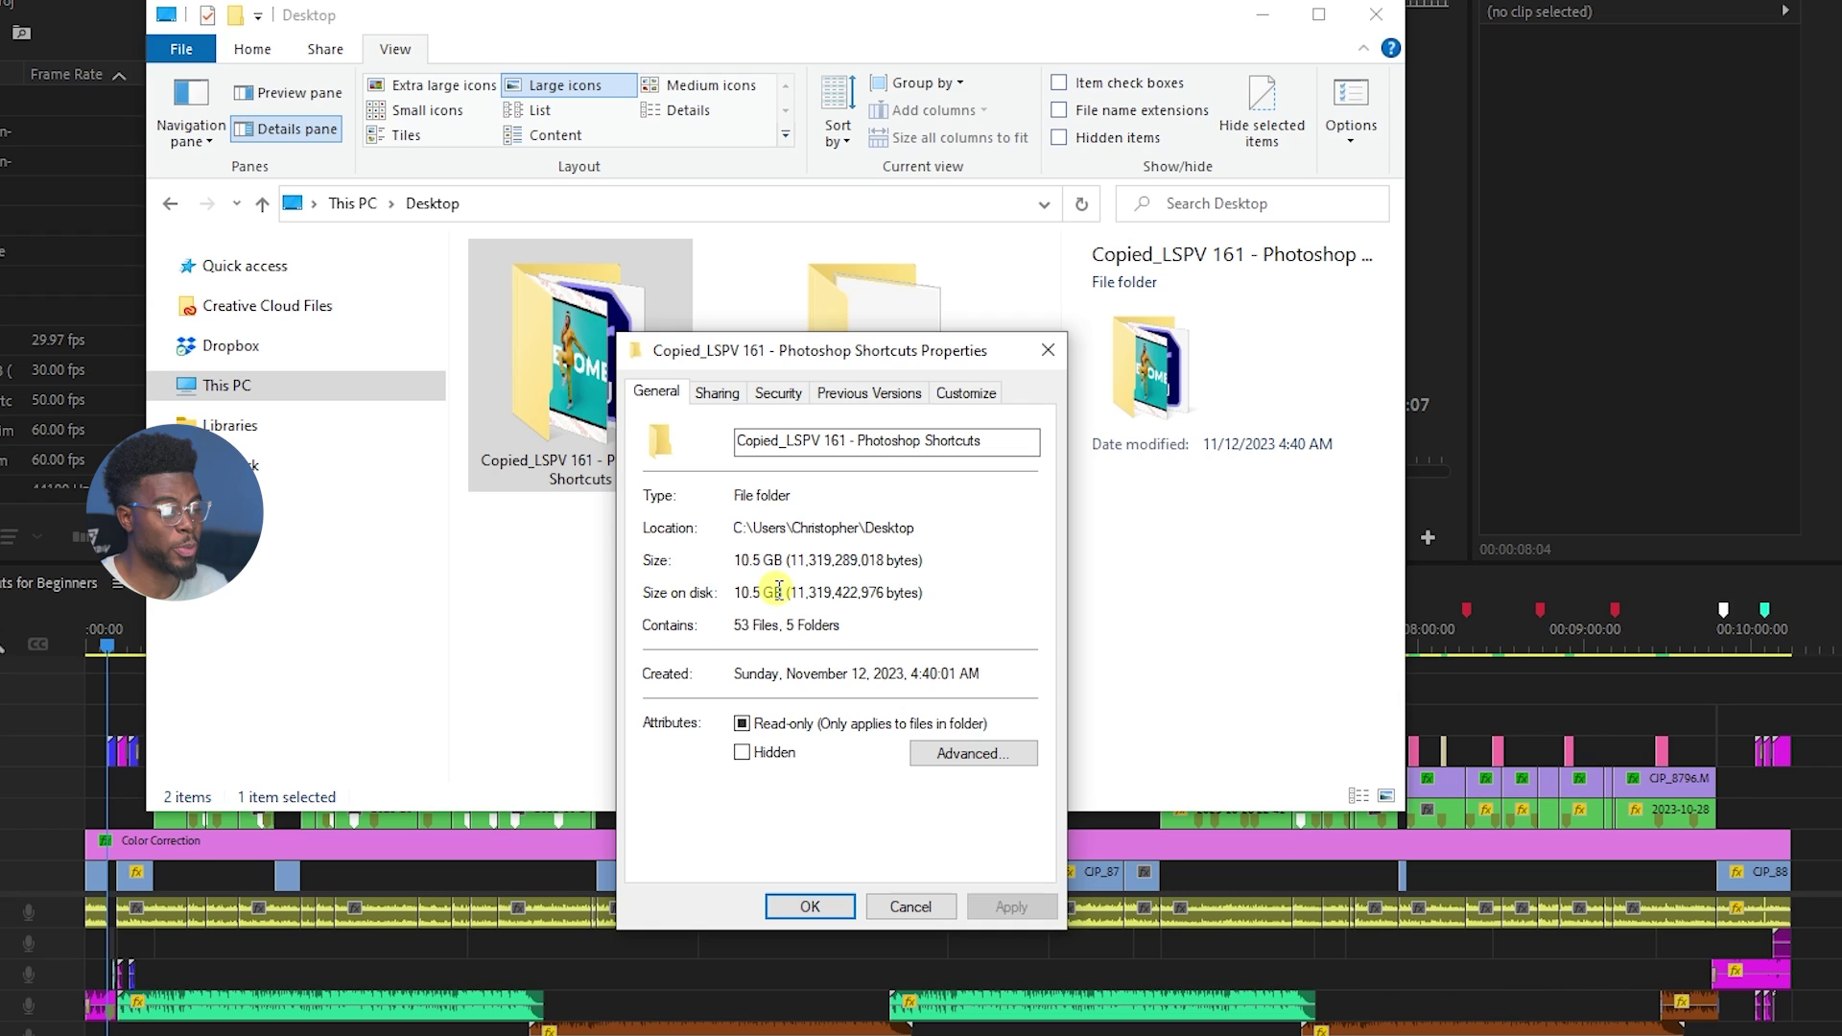
left_click(914, 909)
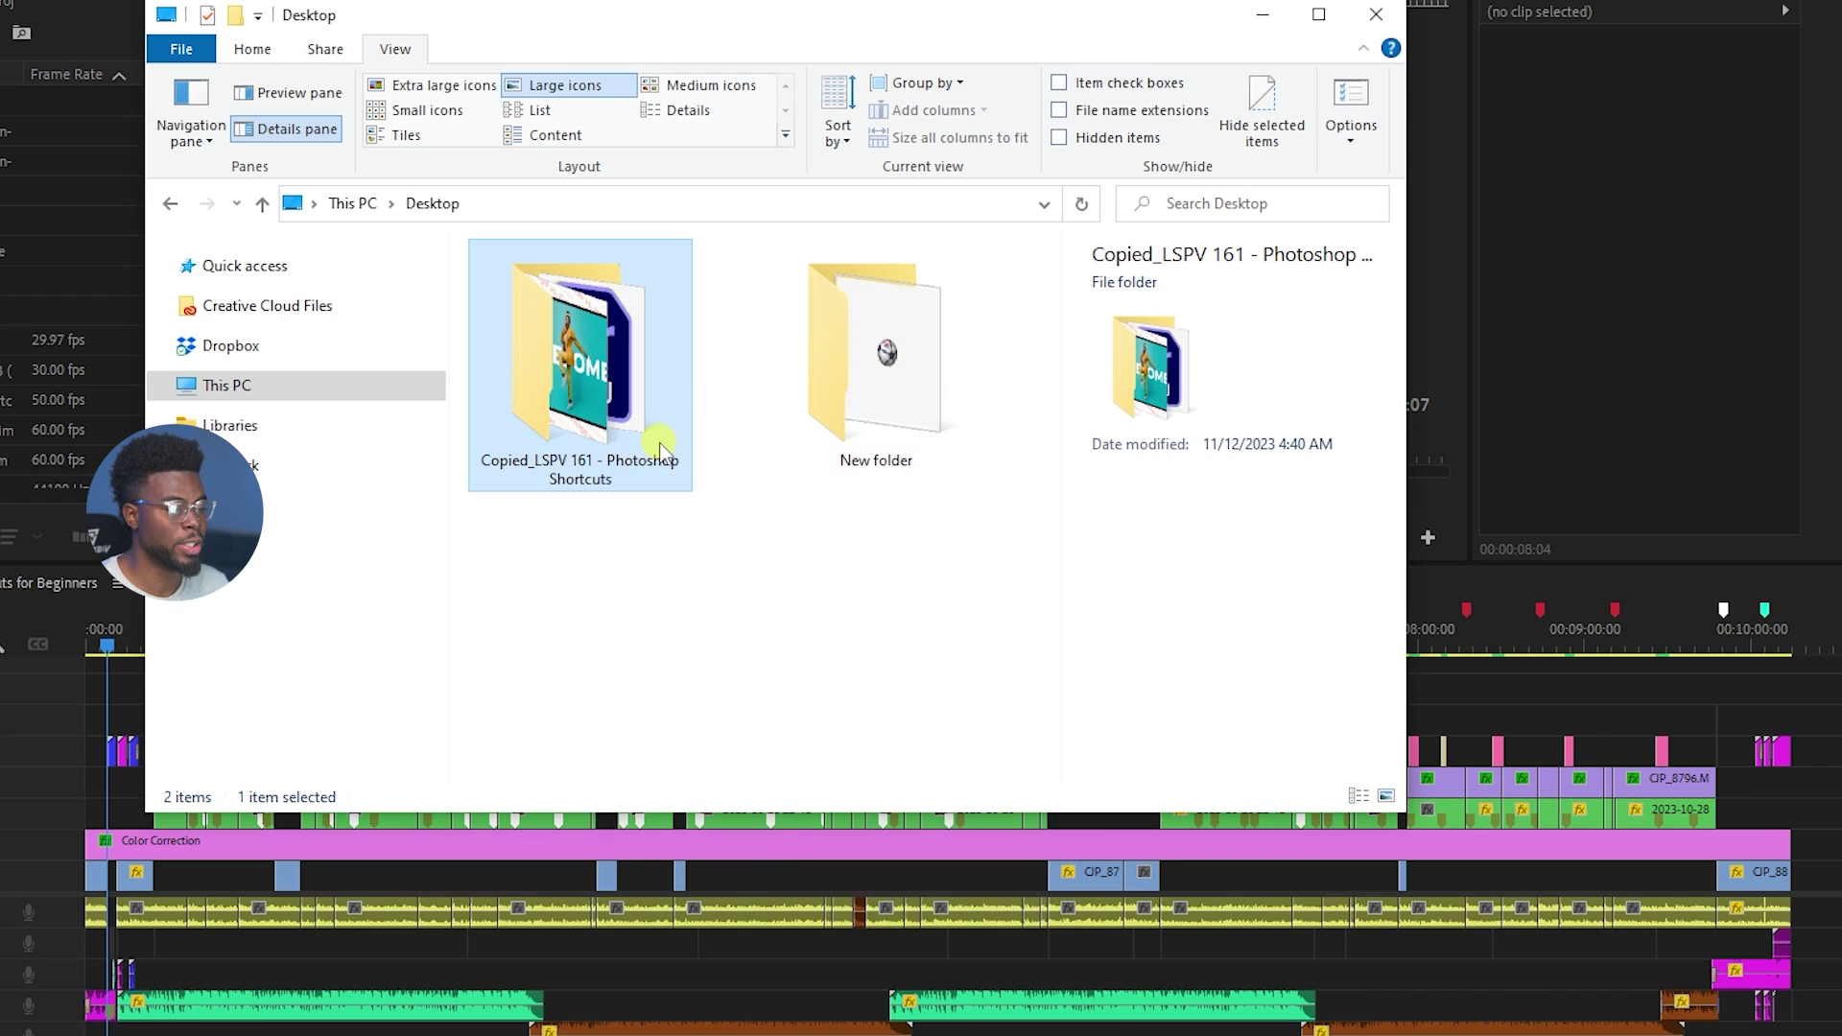
Open the copied folder maximized with full file names and select the LSPV 161 project file.
double_click(637, 395)
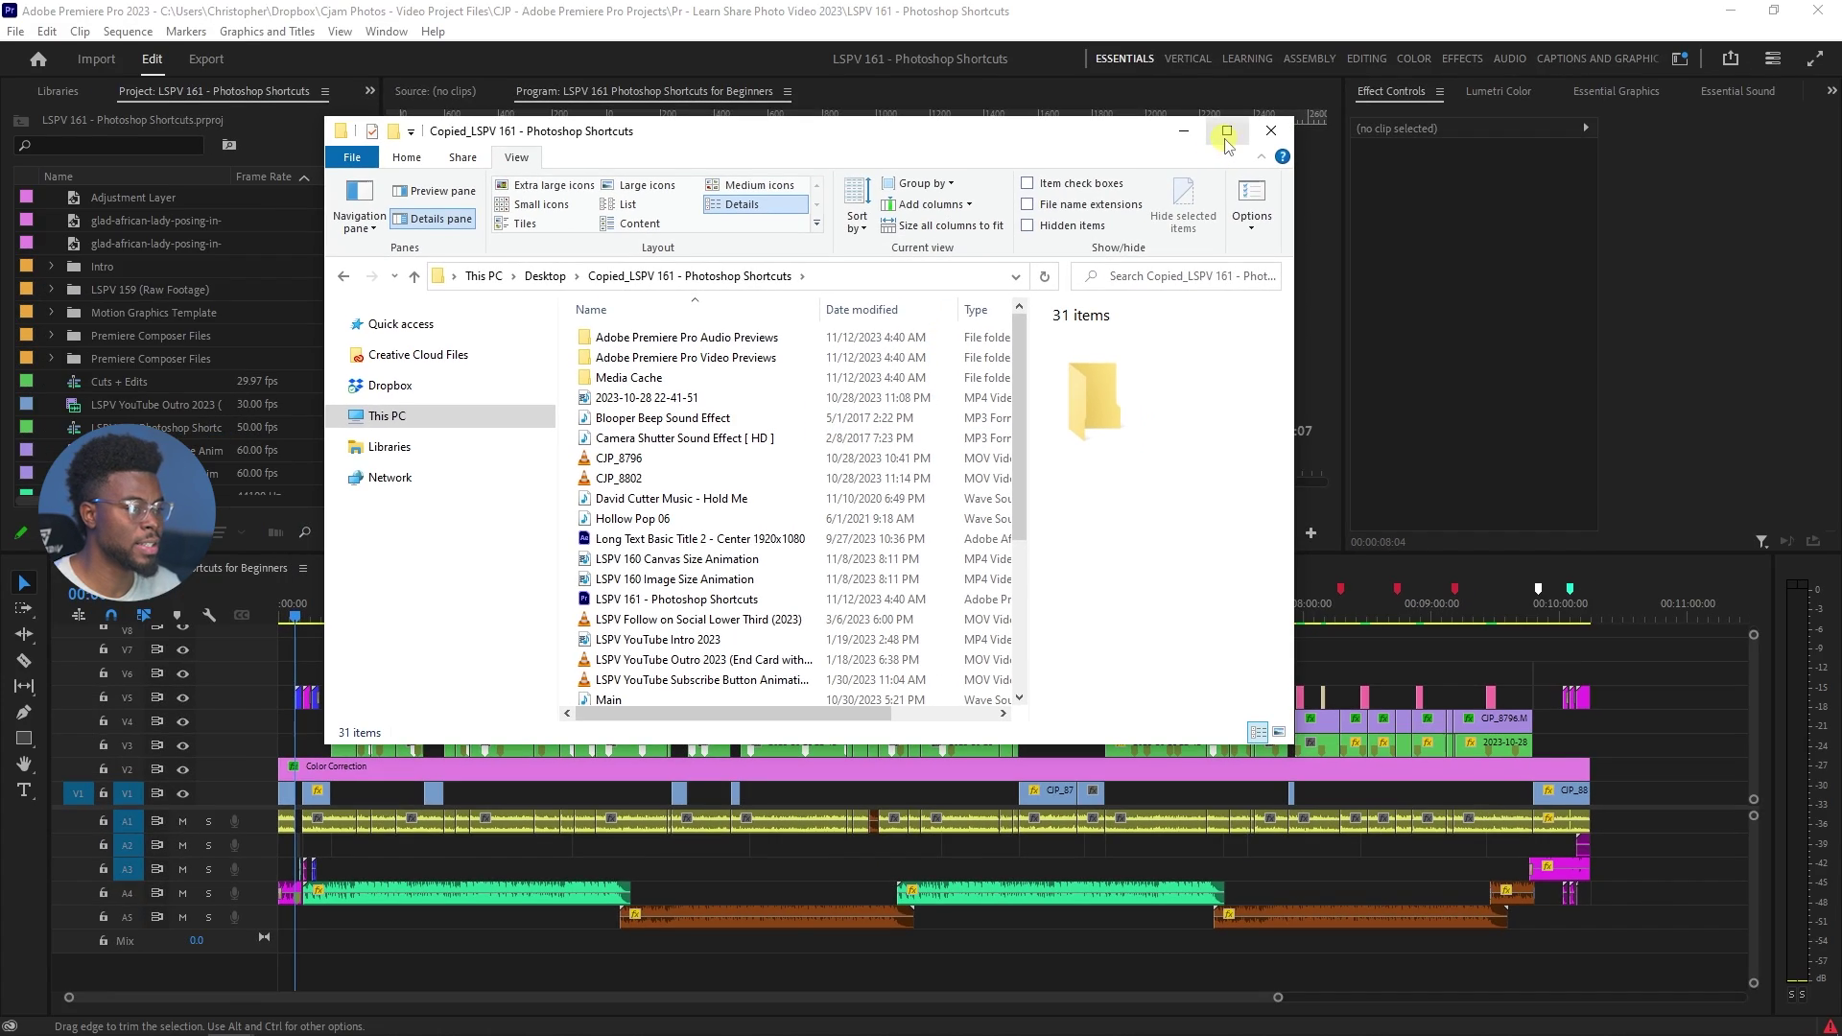
left_click(1228, 132)
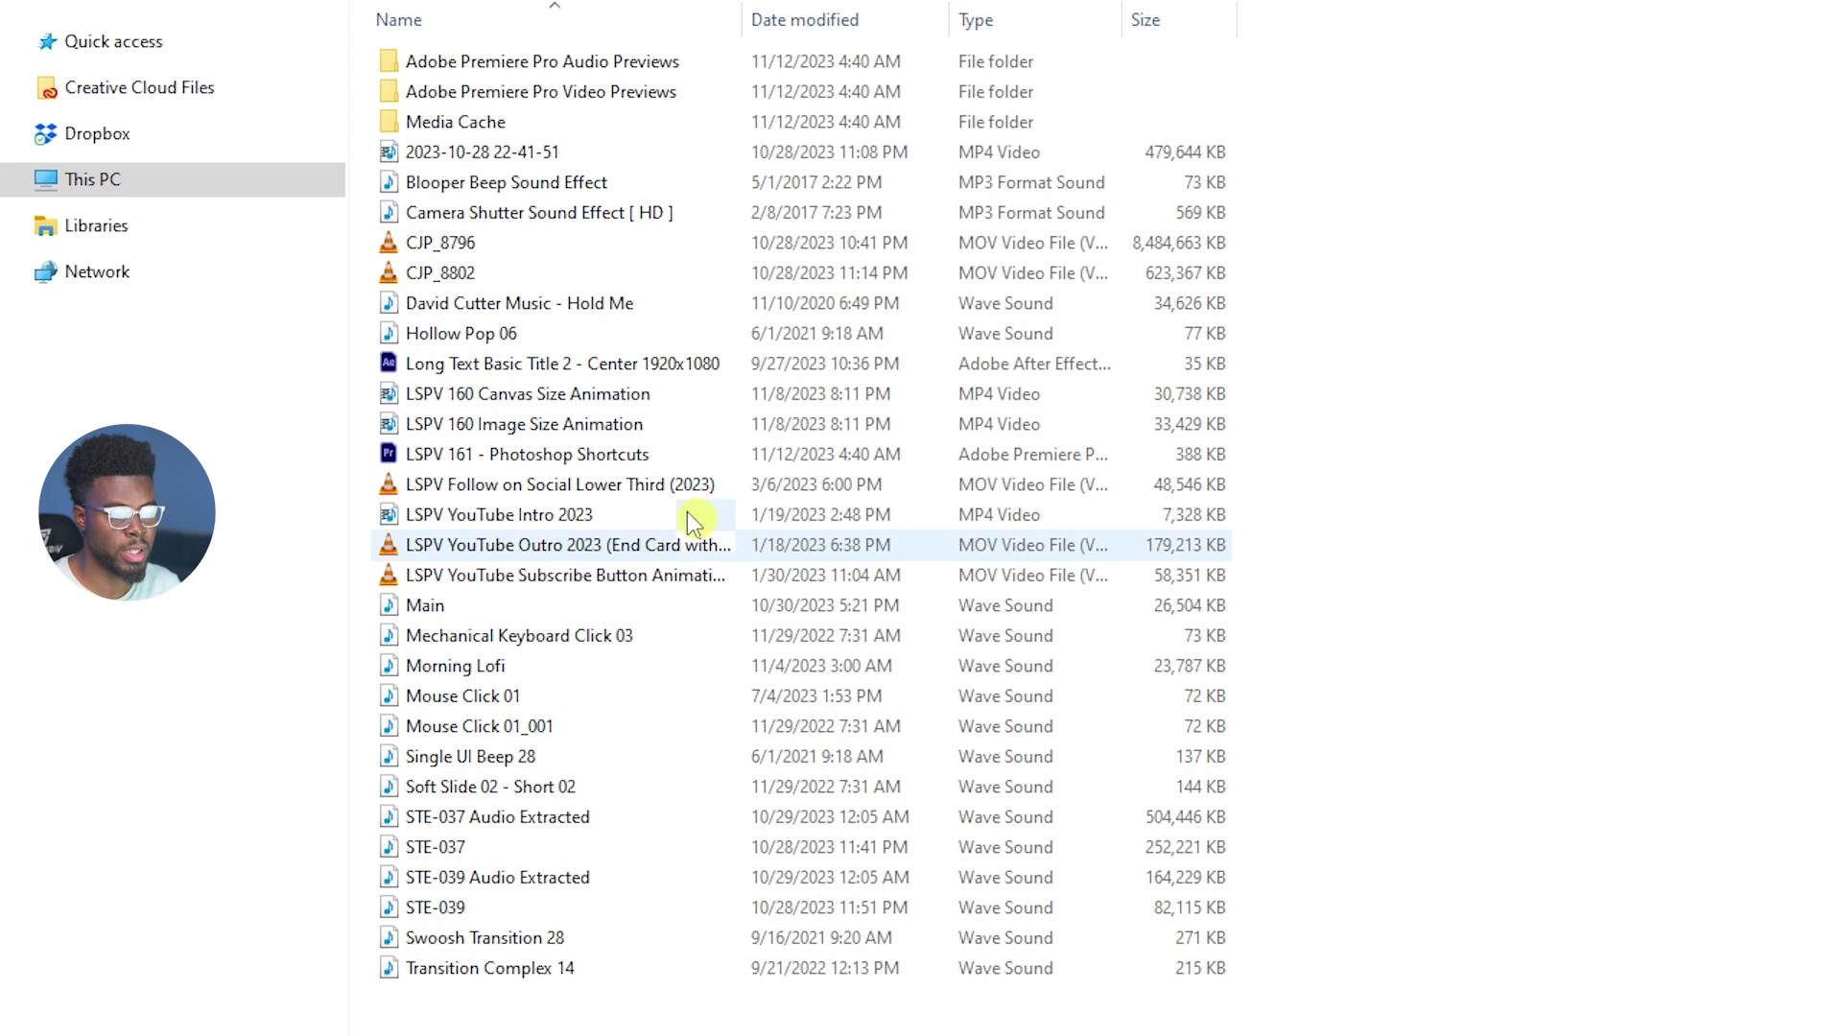
left_click_drag(746, 7, 972, 13)
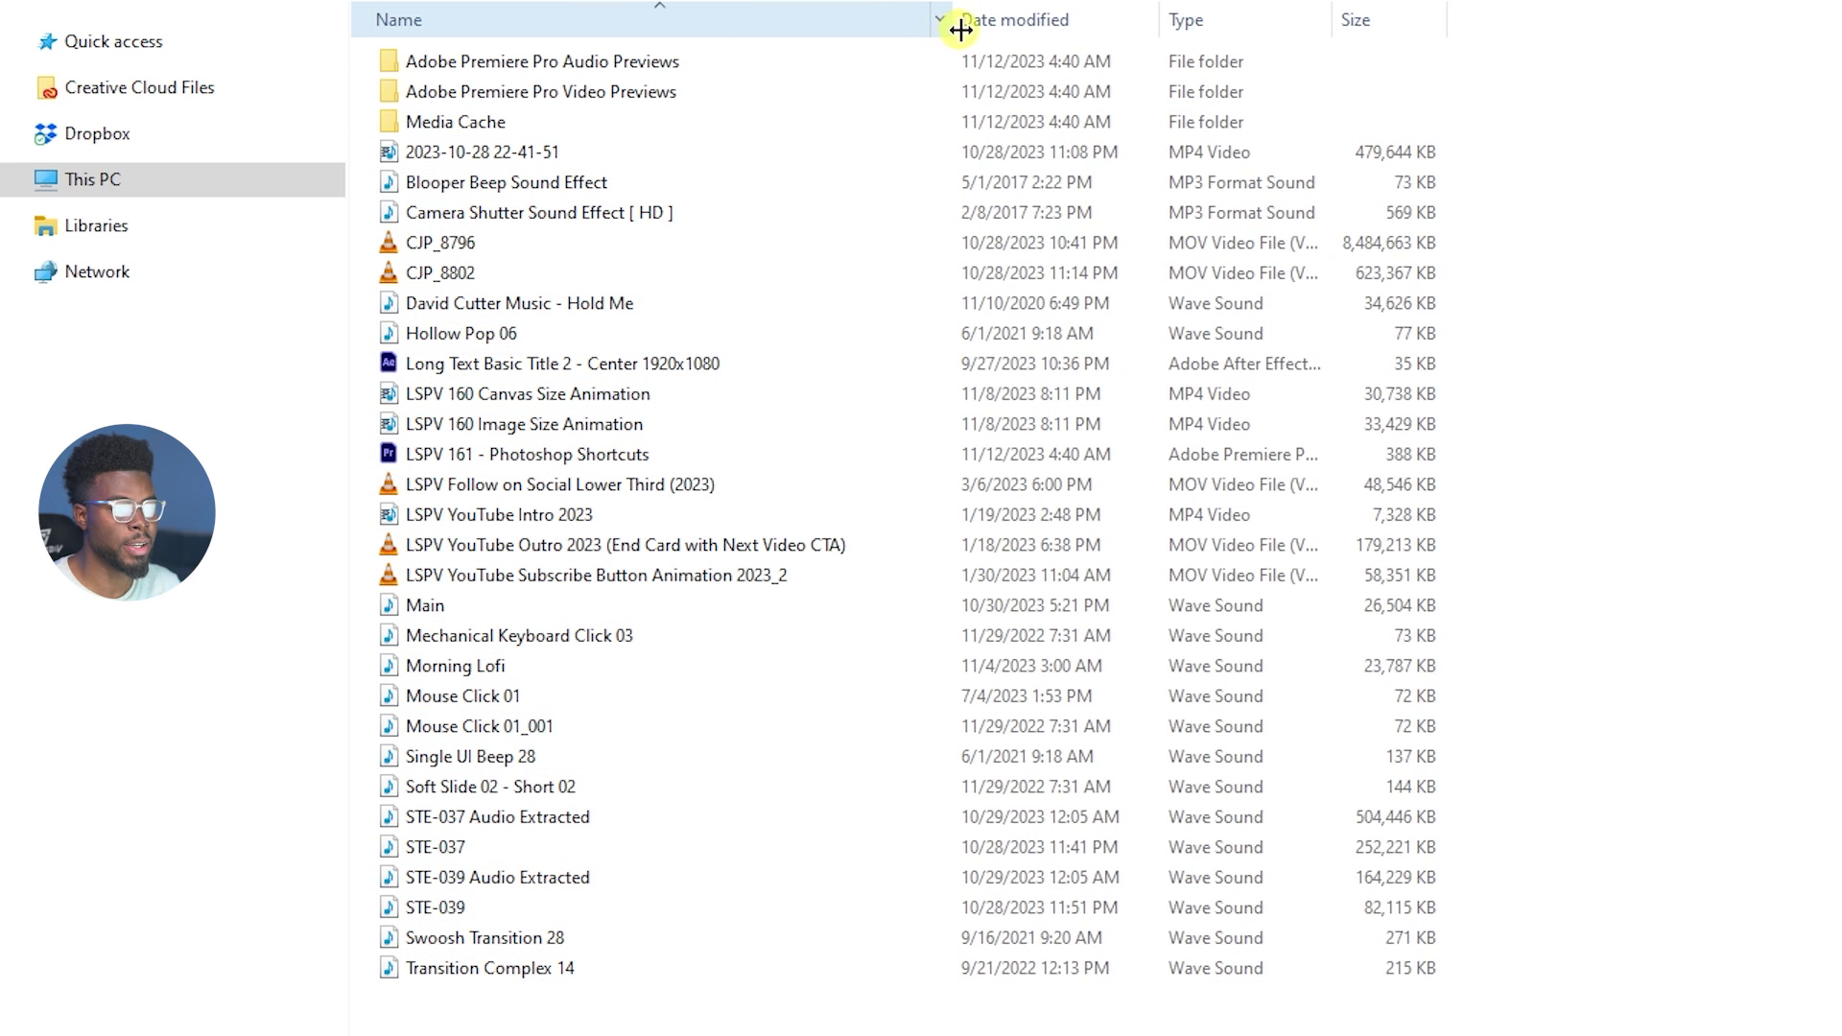
left_click(705, 458)
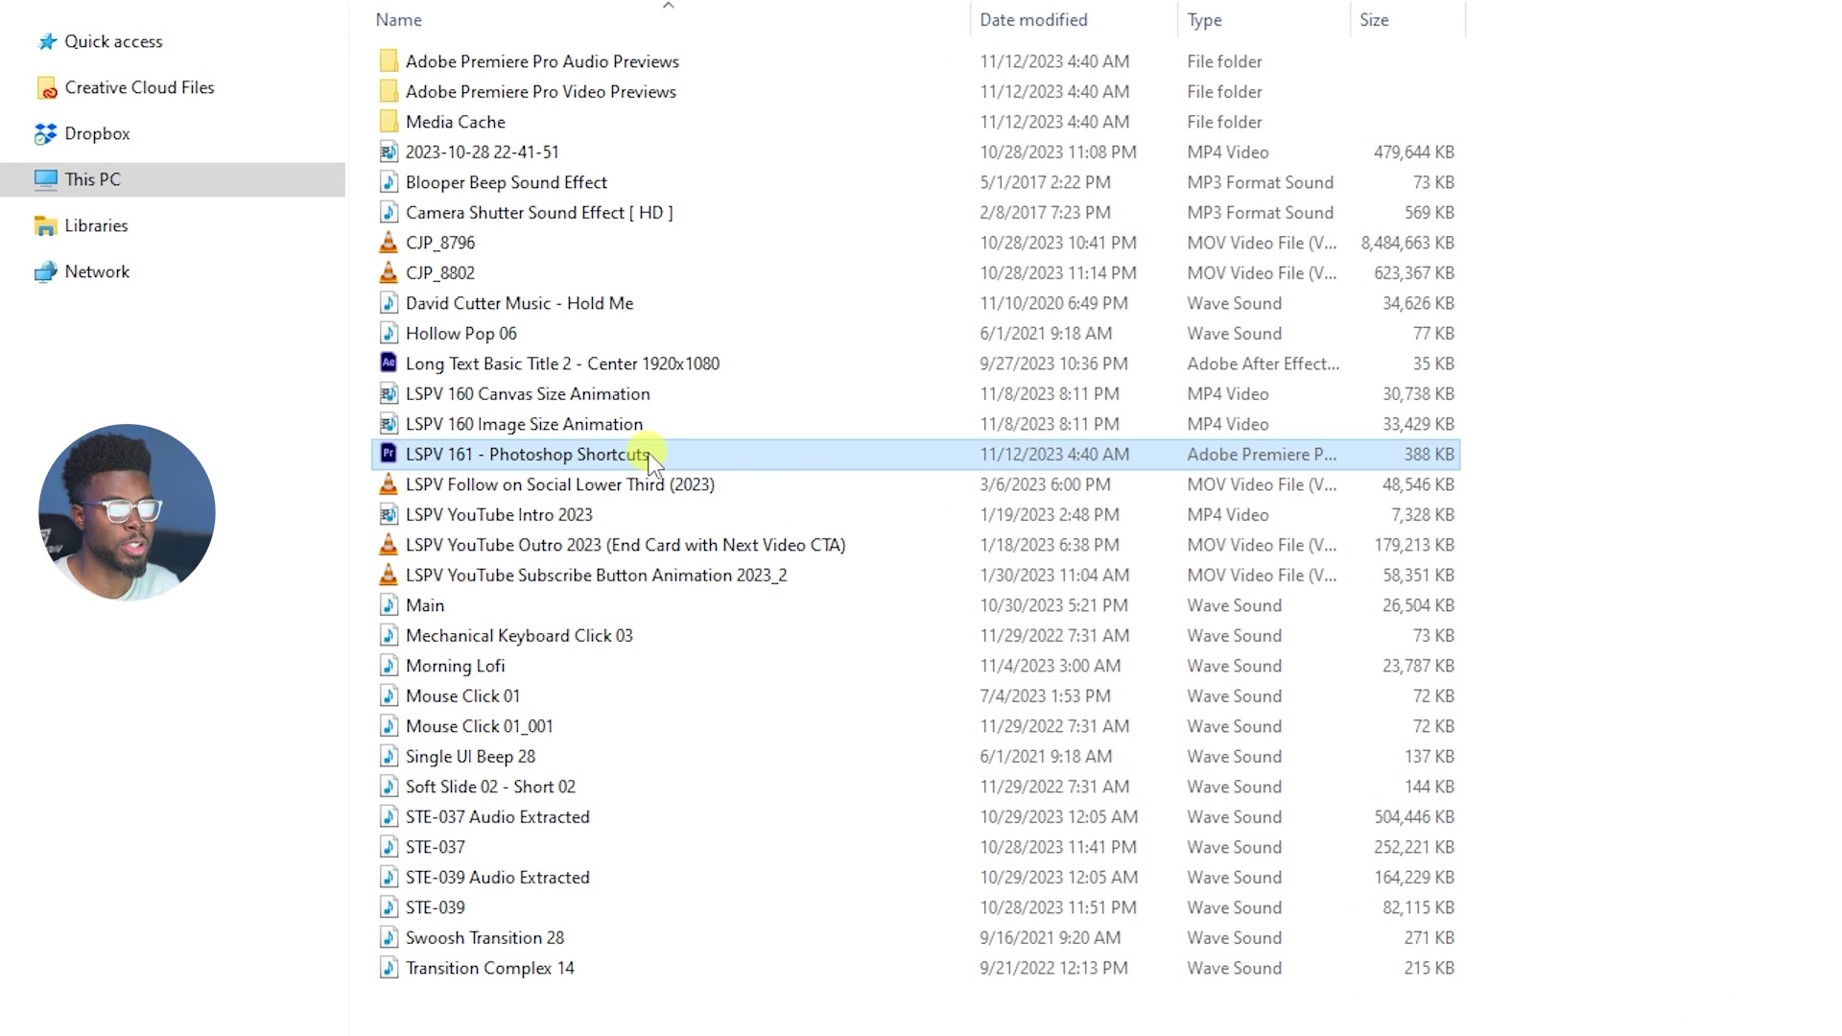